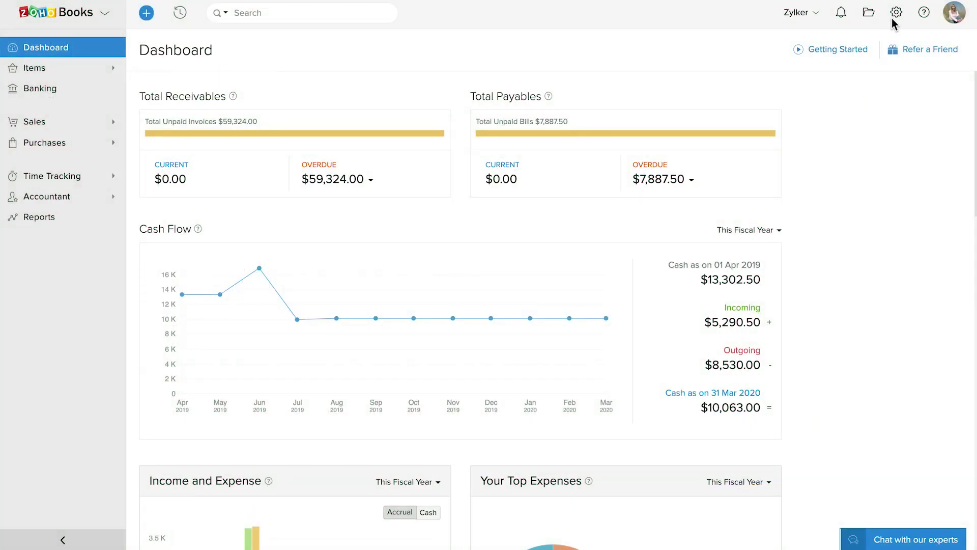
Step: Enable the Recurring Invoice module in Preferences and go to its Recurring Invoices settings
left_click(896, 15)
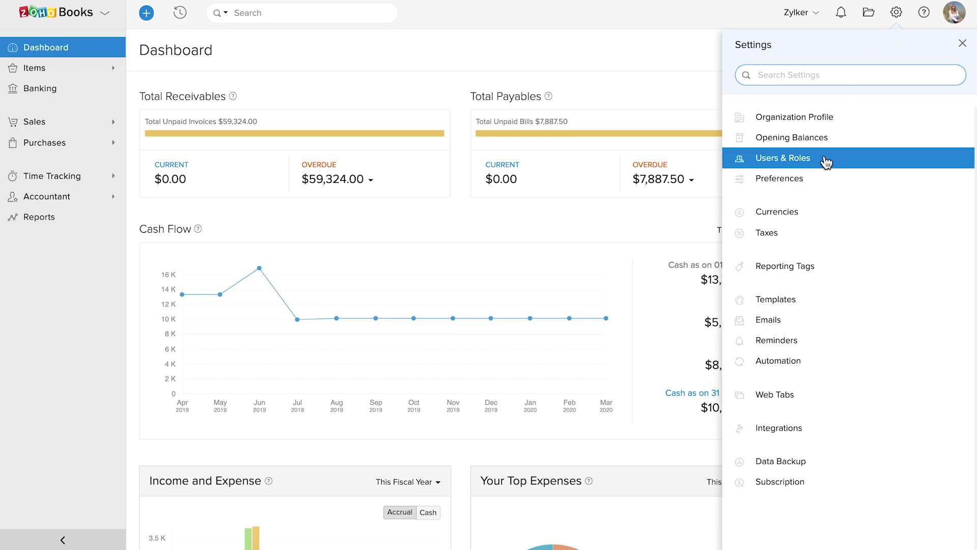
left_click(820, 178)
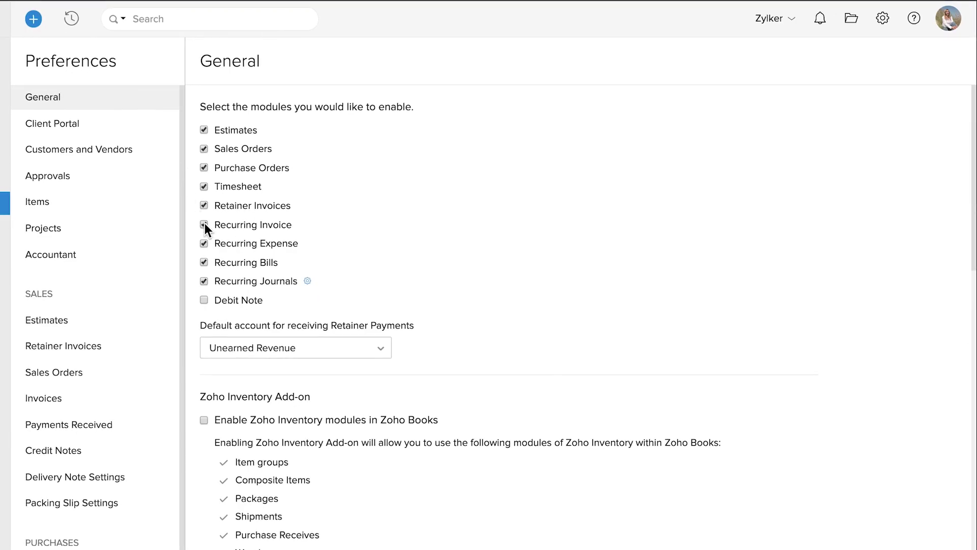
scroll(411, 277, "down", 10)
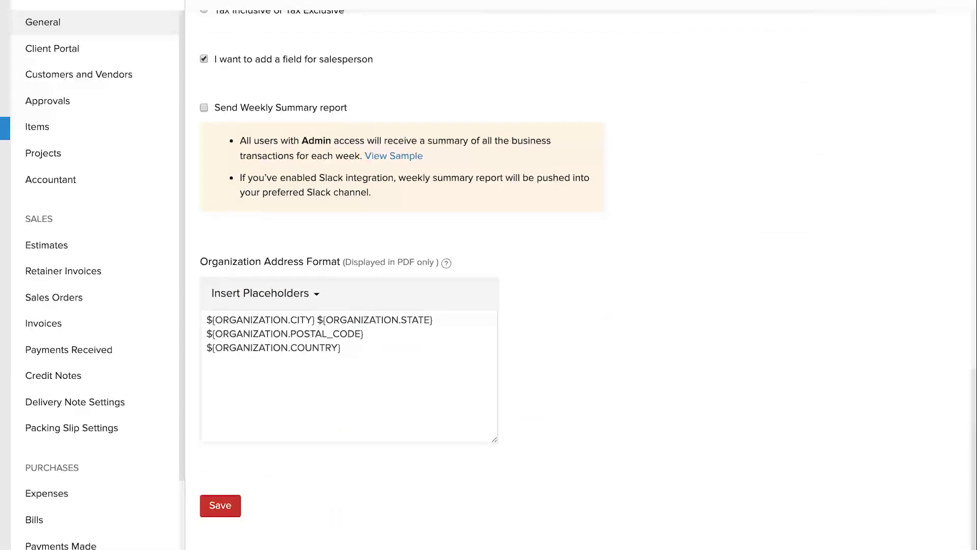
left_click(232, 504)
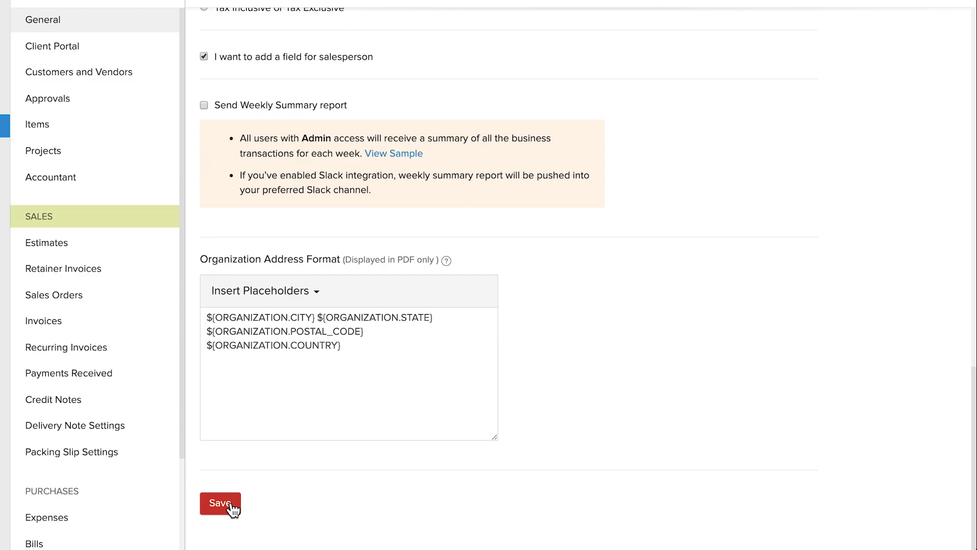
left_click(115, 357)
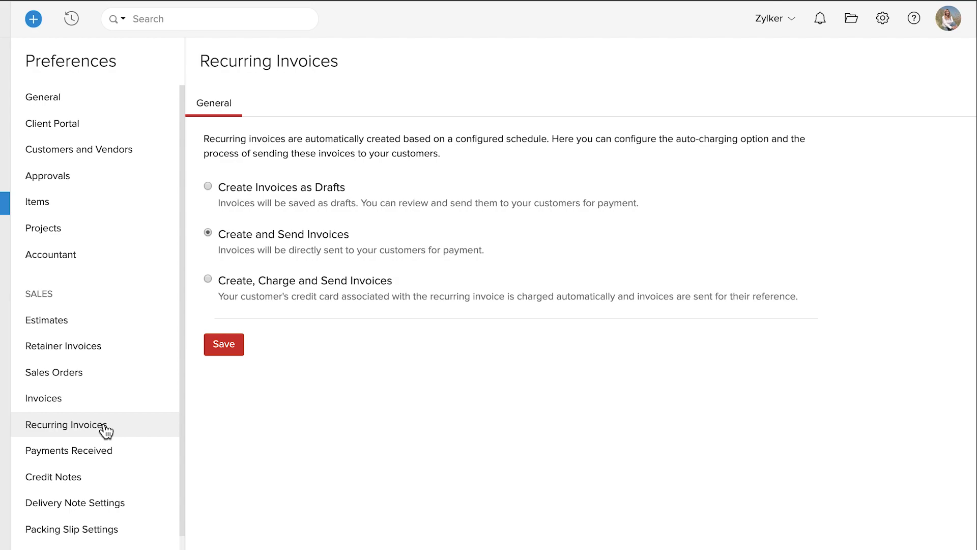
Step: Choose 'Create, Charge and Send Invoices' as the recurring invoice mode after trying the other options
left_click(208, 186)
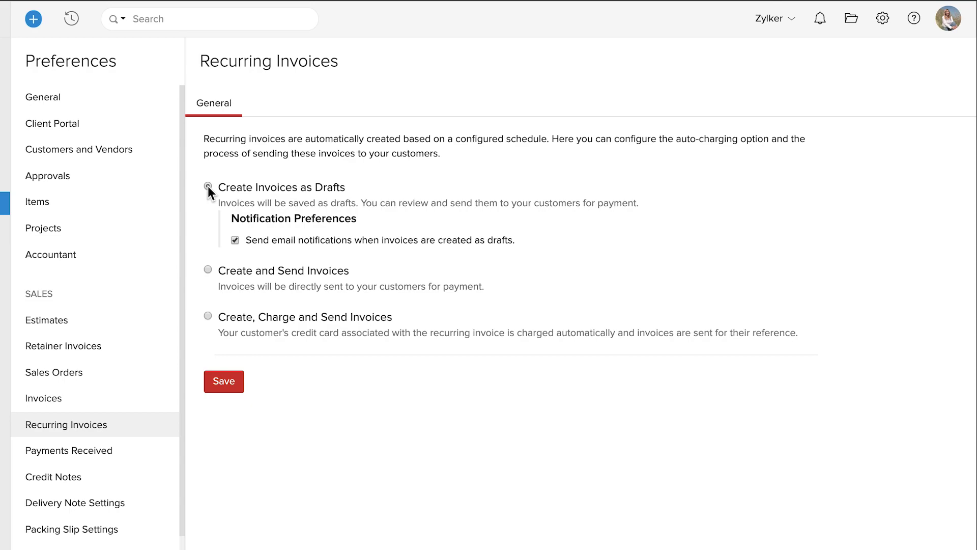
left_click(208, 269)
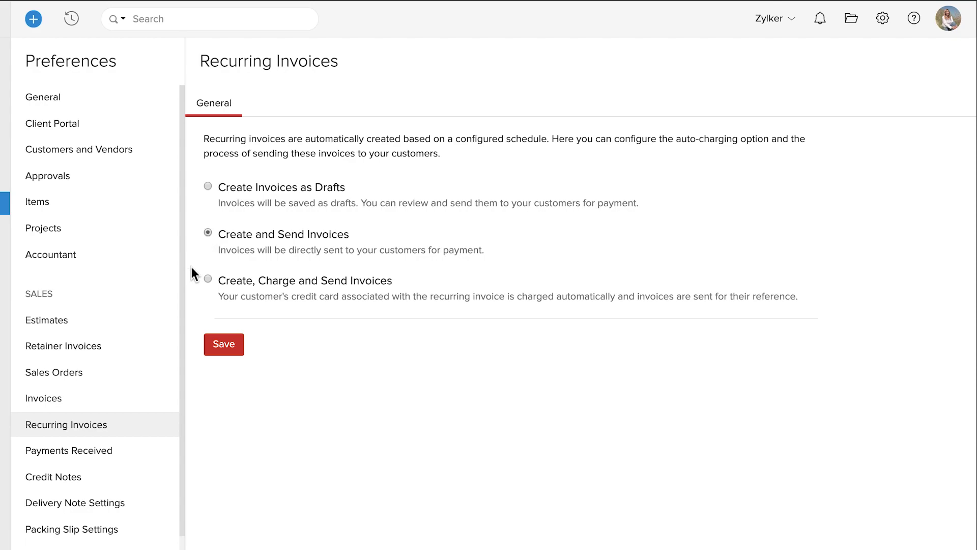
left_click(207, 280)
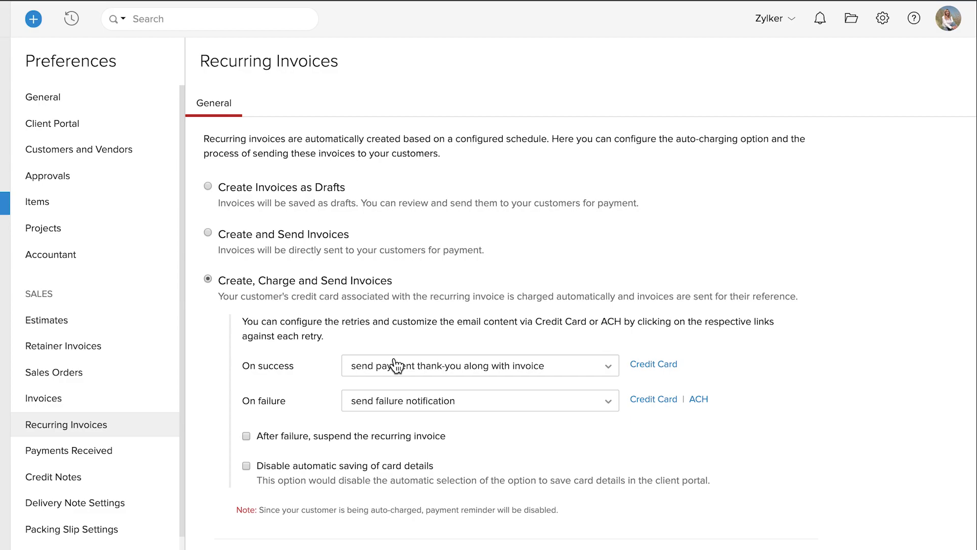
left_click(482, 366)
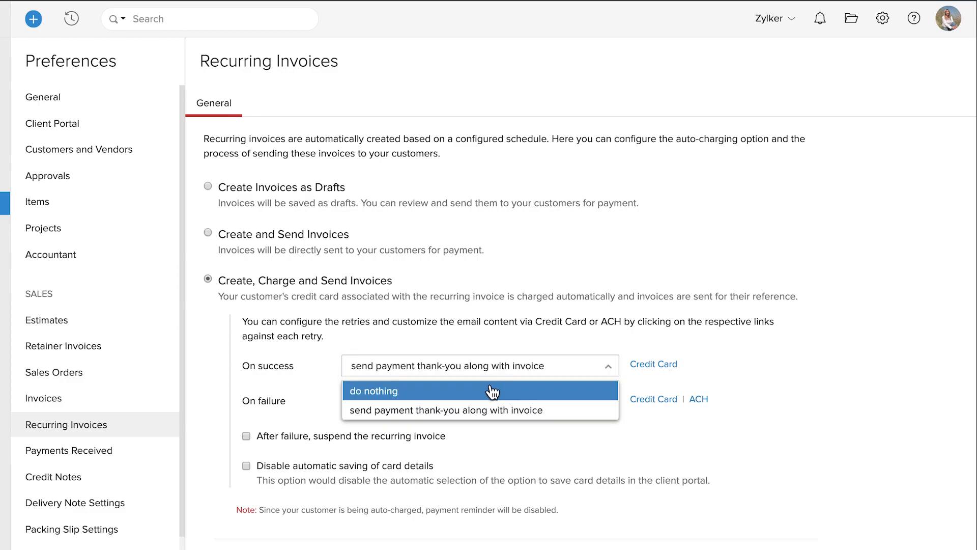
left_click(493, 413)
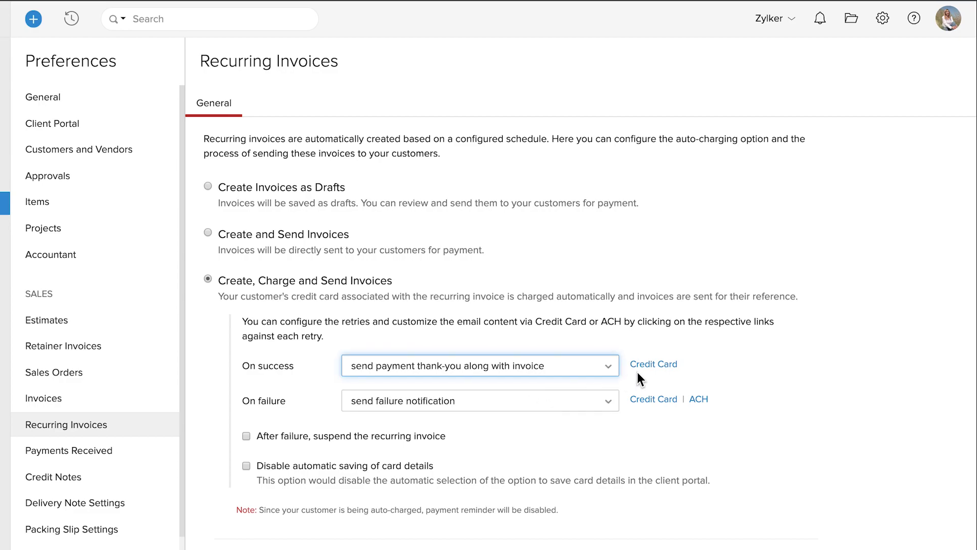
left_click(654, 365)
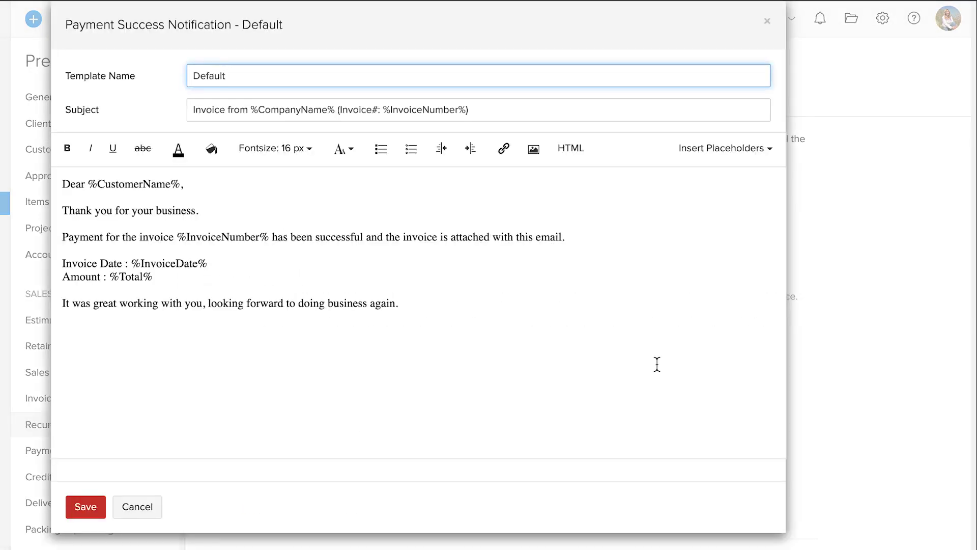
key("Escape")
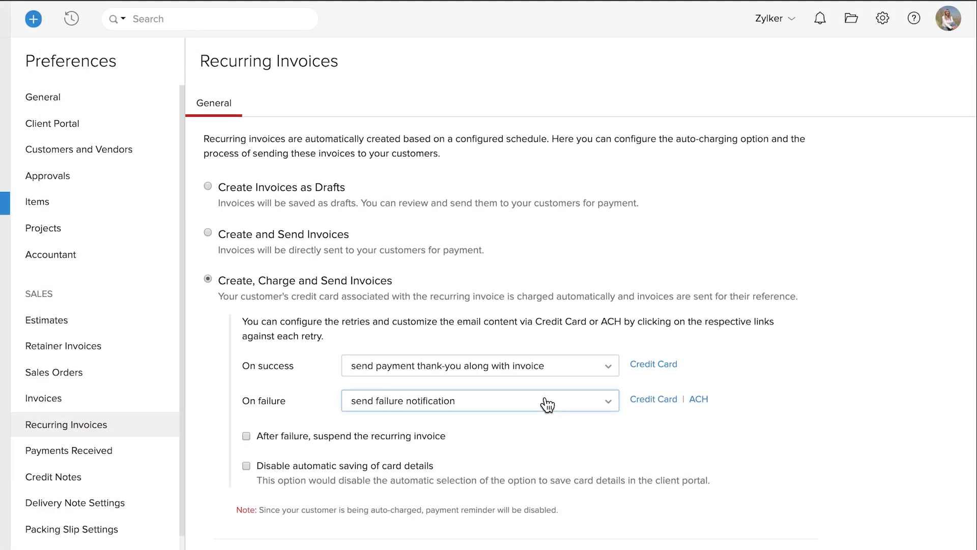
left_click(546, 401)
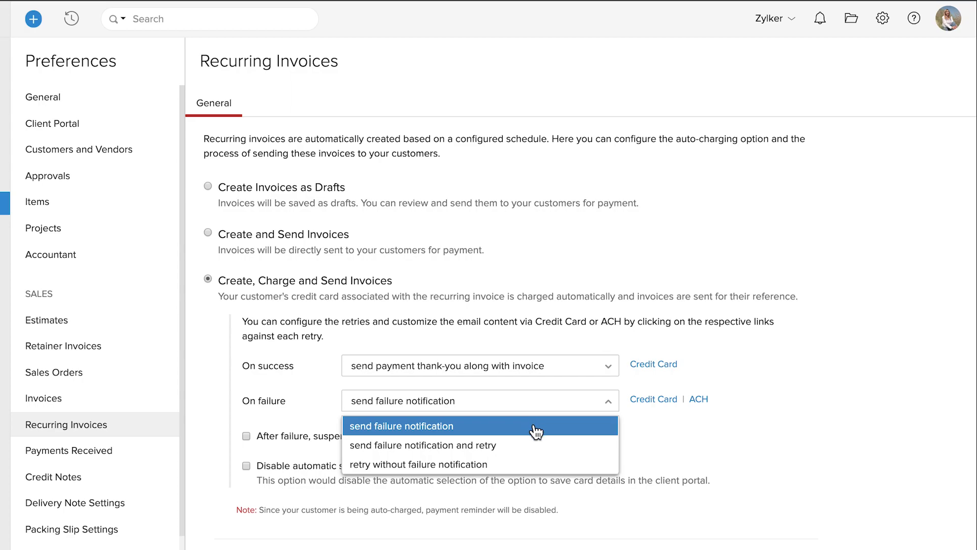
Step: Add second and third charge retries with failure notifications and suspension afterwards, then save
left_click(529, 456)
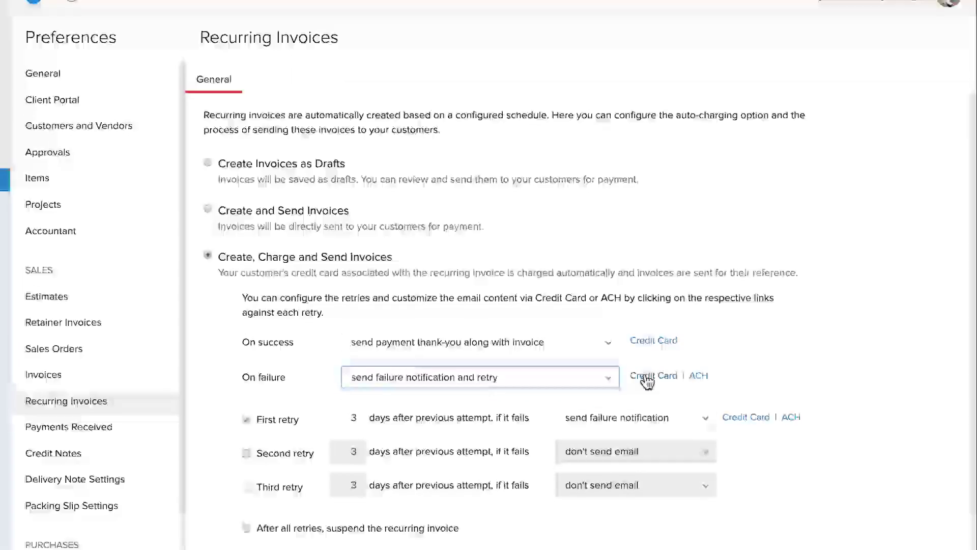
left_click(247, 400)
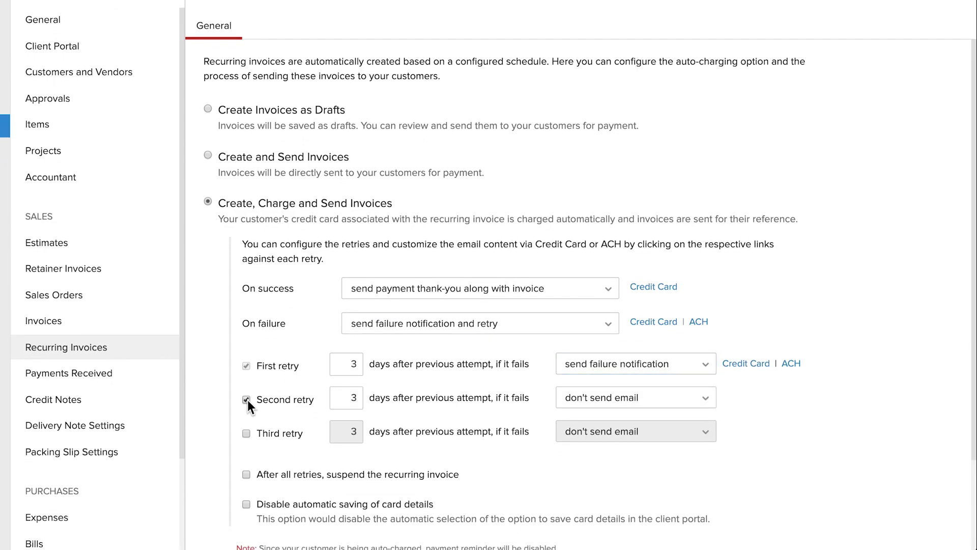
left_click(333, 388)
type("1")
left_click(247, 433)
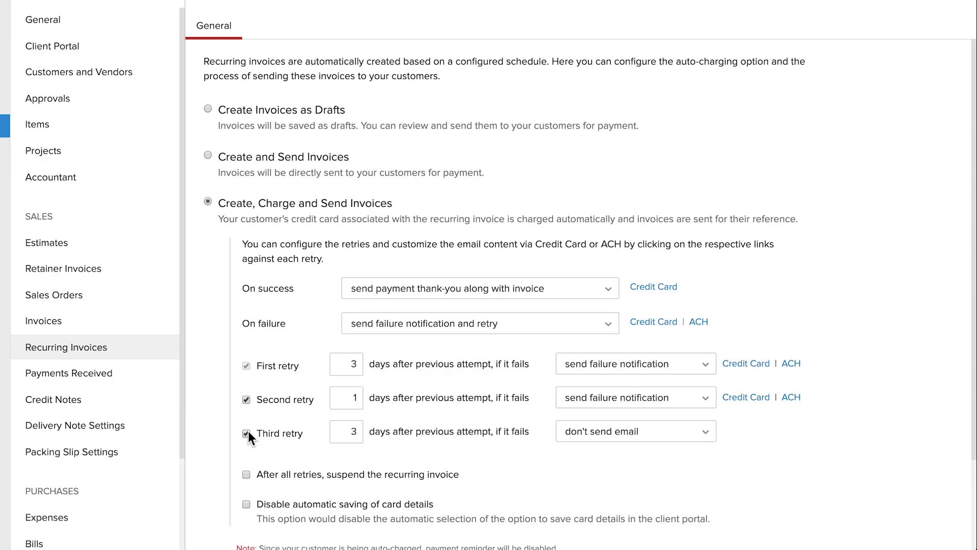
double_click(347, 431)
type("1")
left_click(600, 433)
left_click(607, 475)
scroll(592, 464, "down", 3)
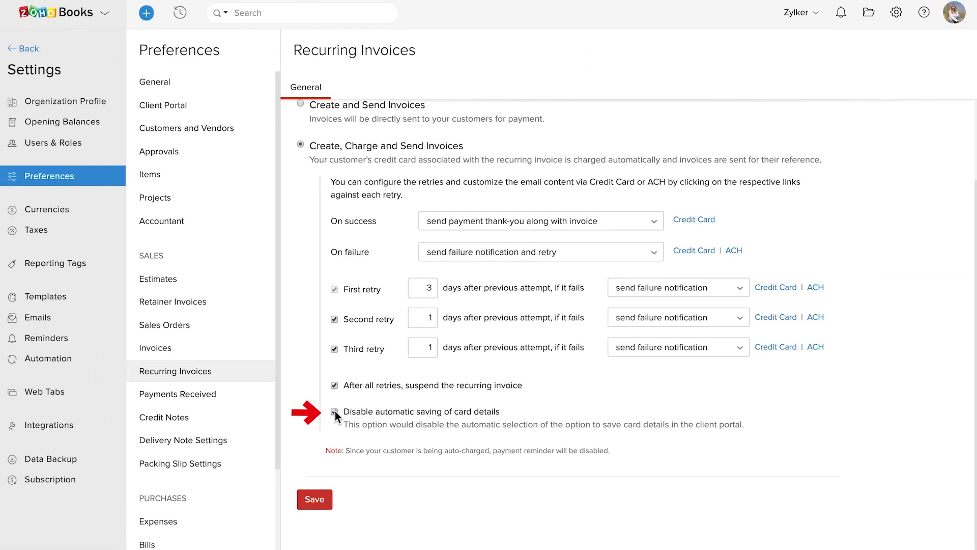
left_click(335, 412)
left_click(315, 500)
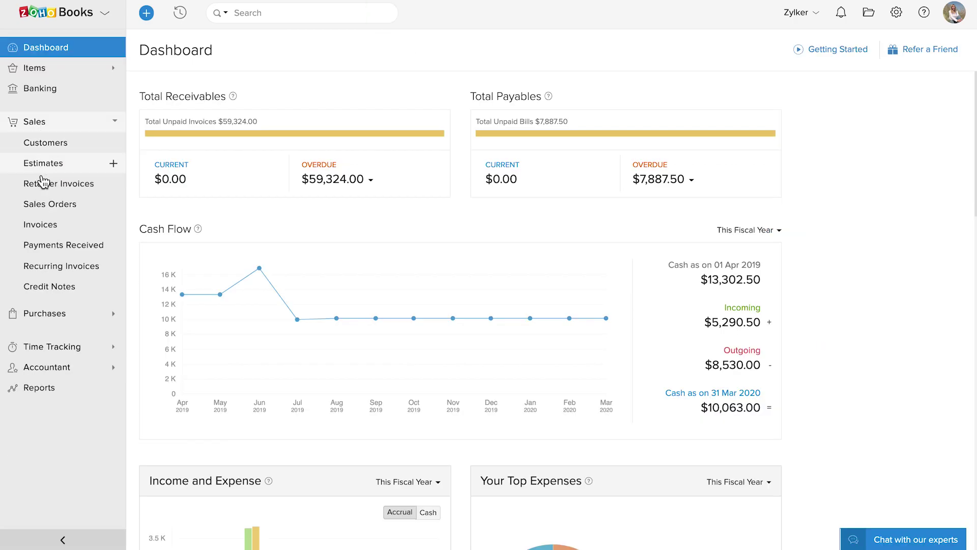
left_click(55, 267)
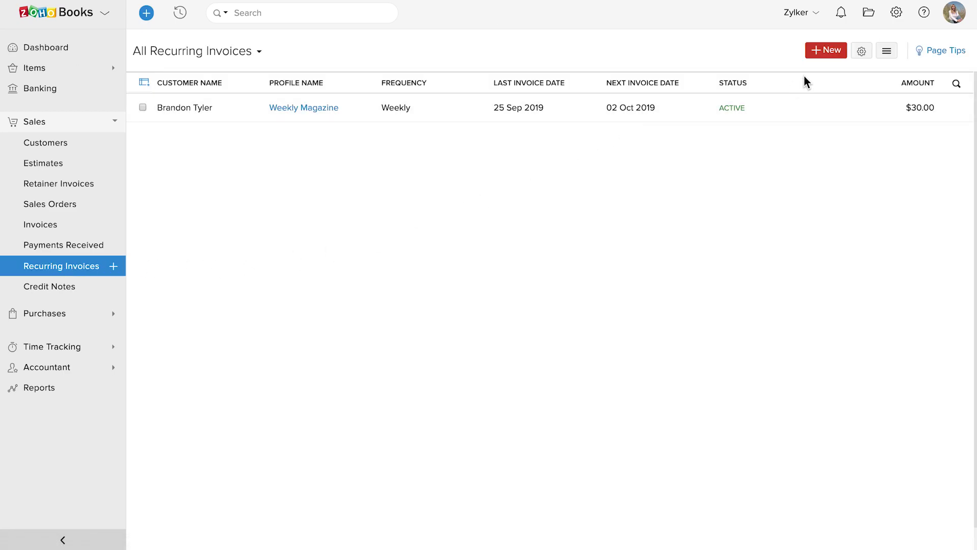
left_click(830, 56)
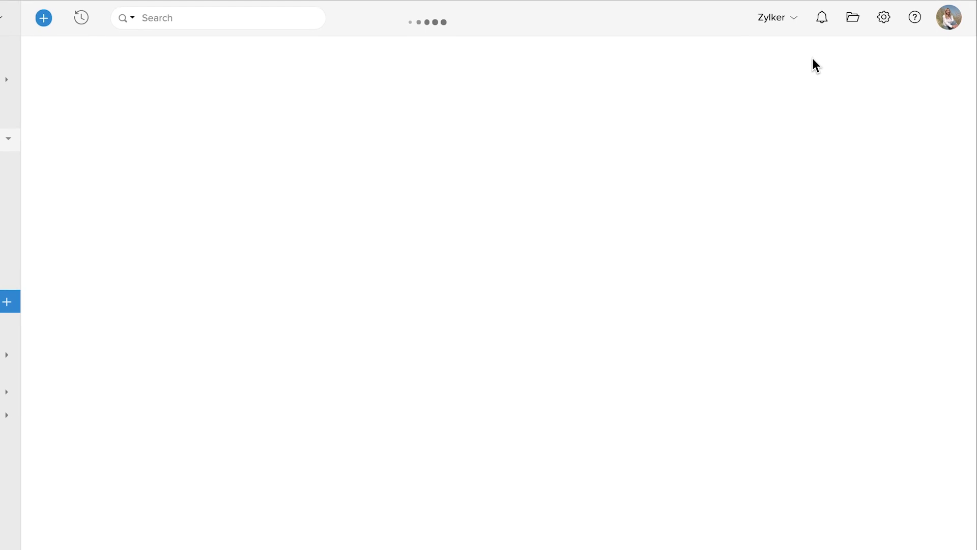
left_click(498, 121)
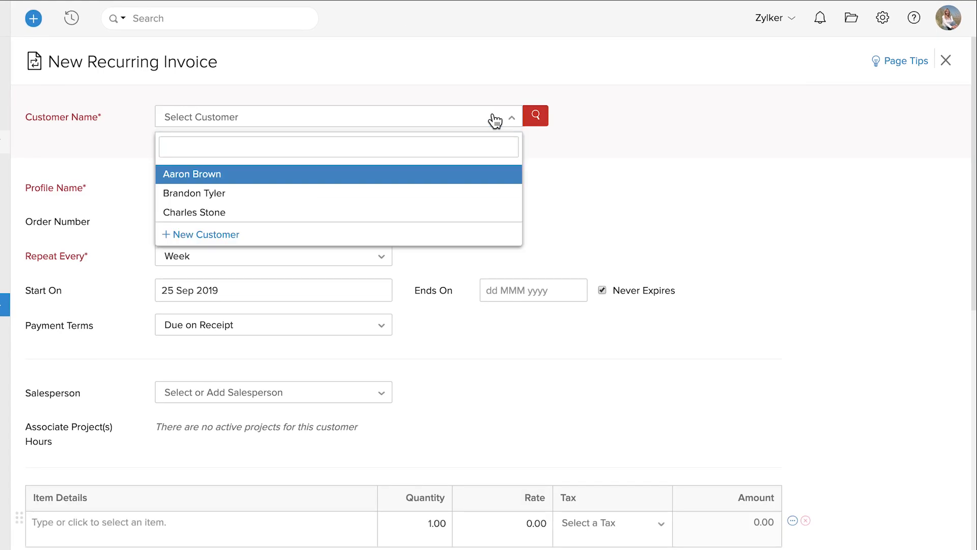
left_click(333, 191)
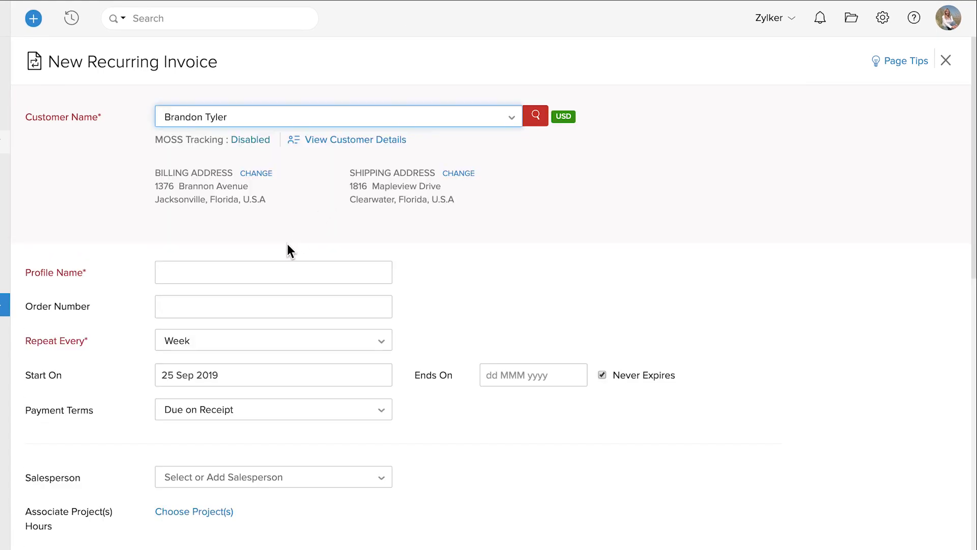
left_click(242, 274)
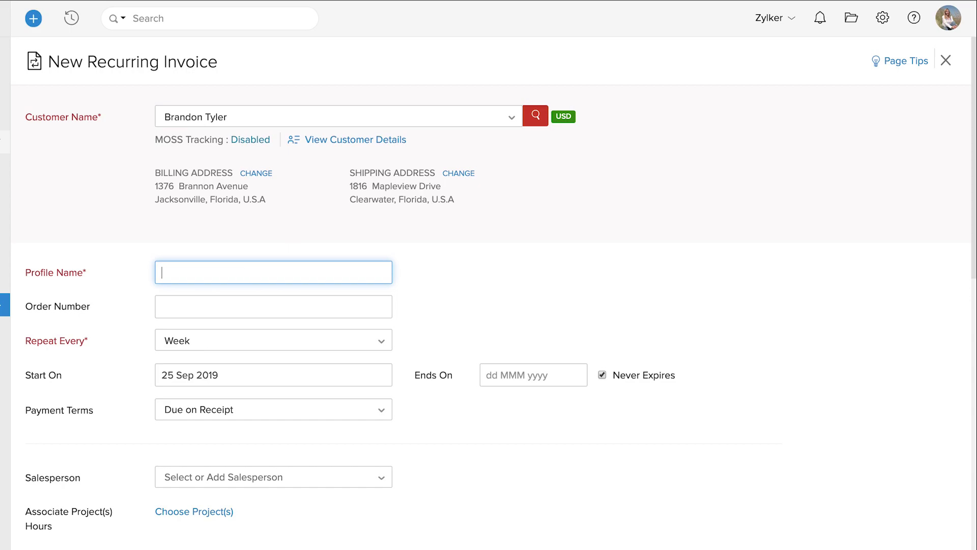
type("News paper subscription [Month]")
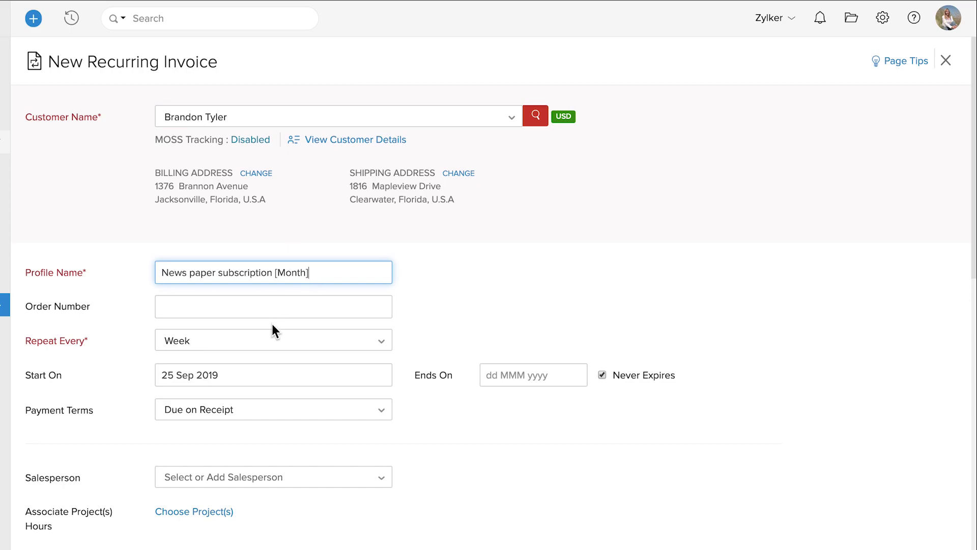
Step: Set a monthly repeat starting 01 Oct 2019, replacing a 01 Feb 2020 end date with Never Expires
left_click(241, 349)
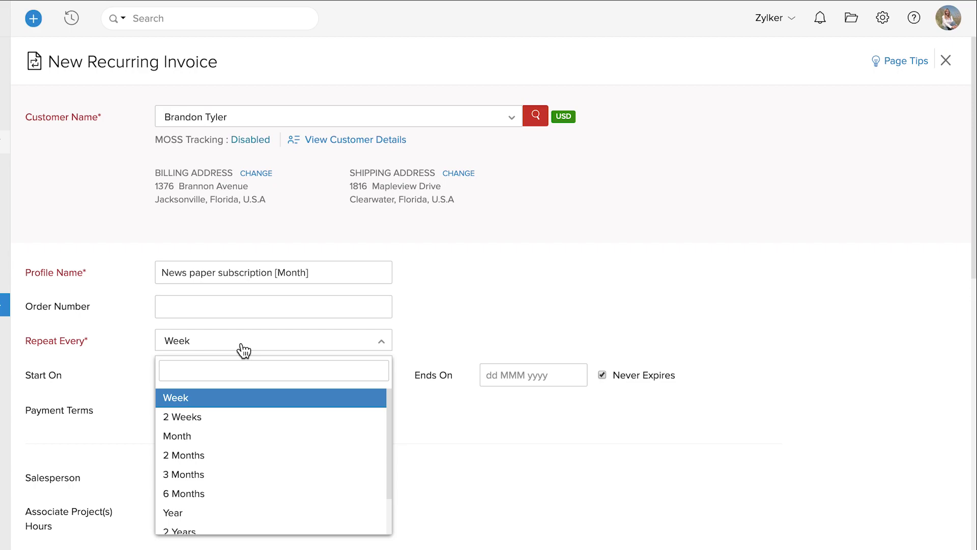
scroll(219, 463, "down", 2)
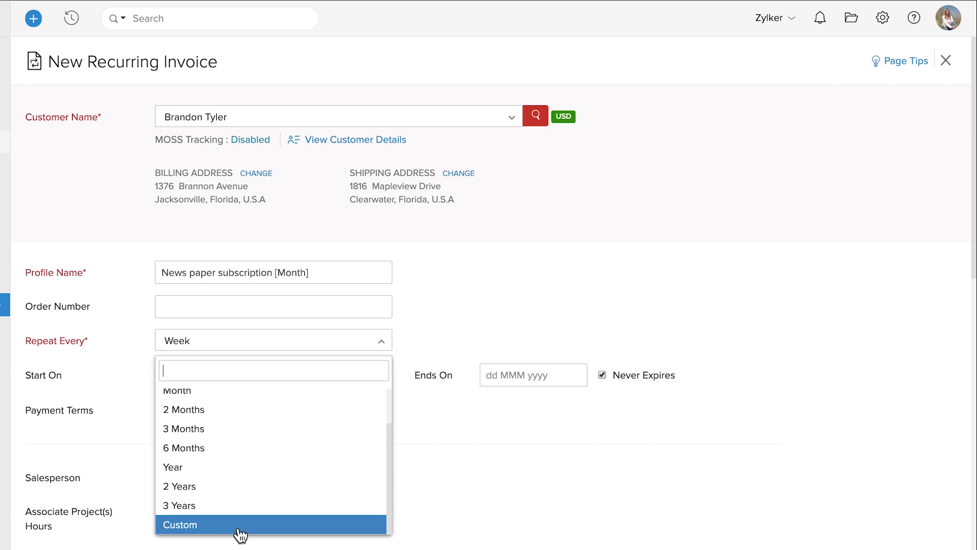
left_click(177, 391)
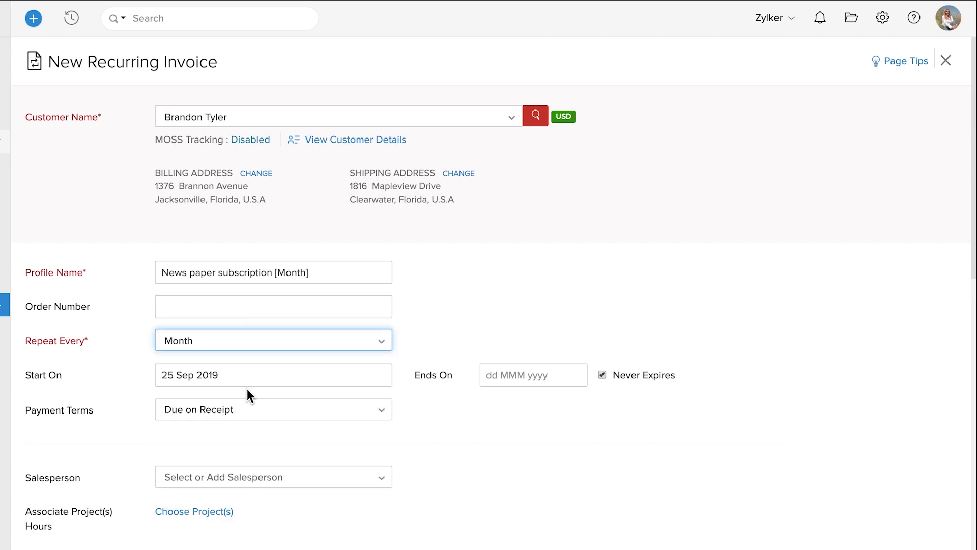
left_click(267, 376)
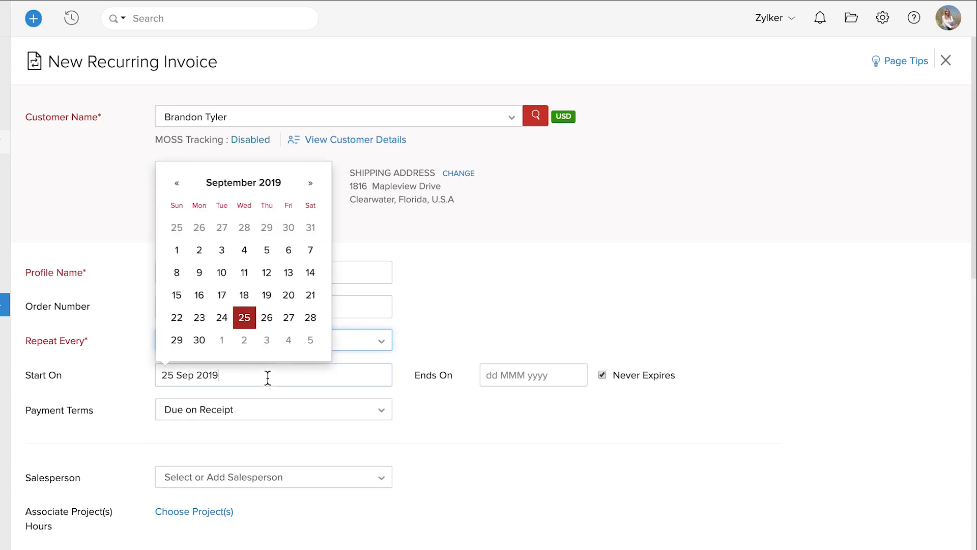
left_click(222, 340)
left_click(533, 376)
left_click(634, 232)
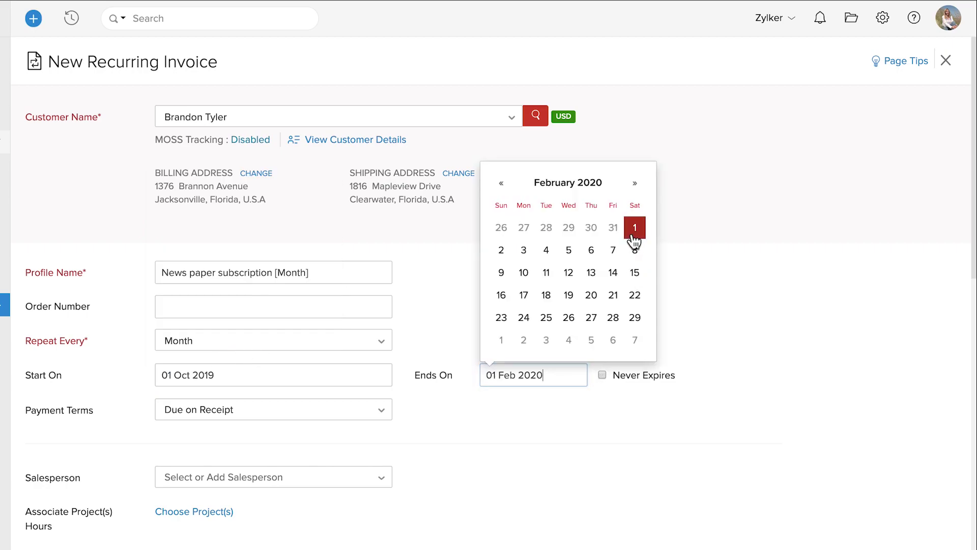
left_click(543, 409)
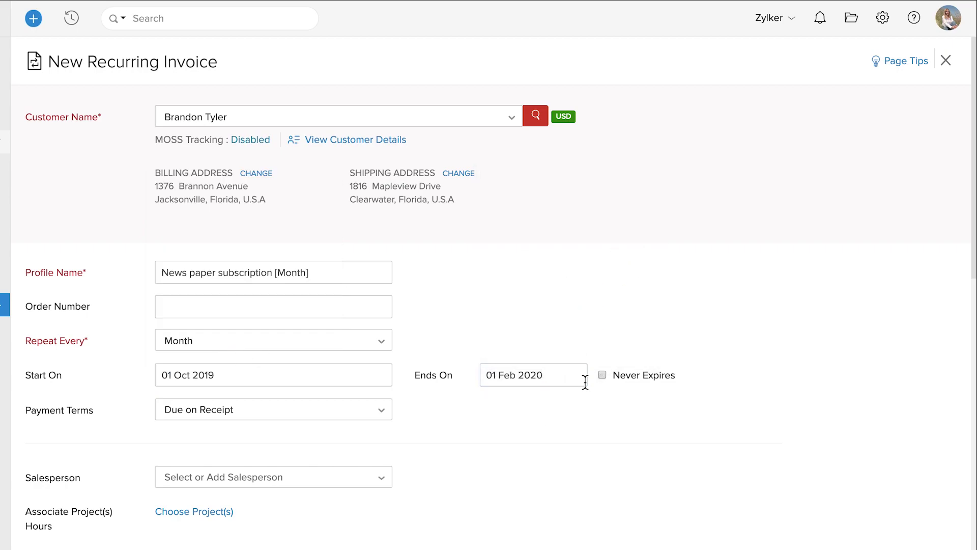
left_click(603, 374)
scroll(372, 413, "down", 2)
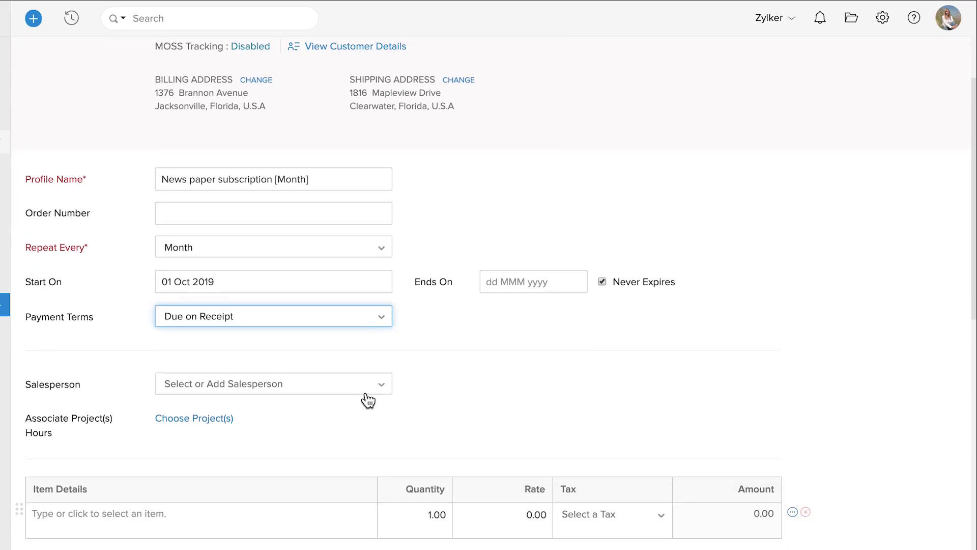
left_click(365, 392)
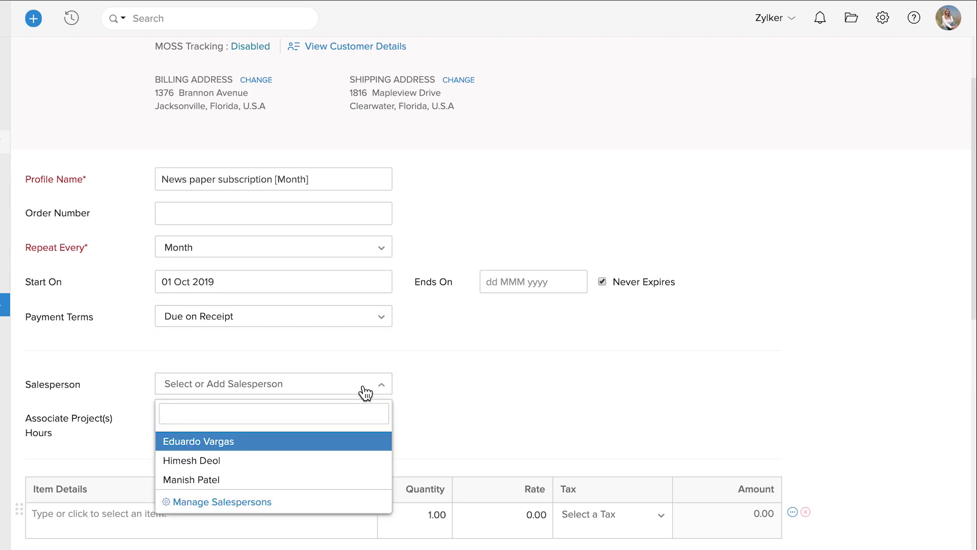
left_click(365, 392)
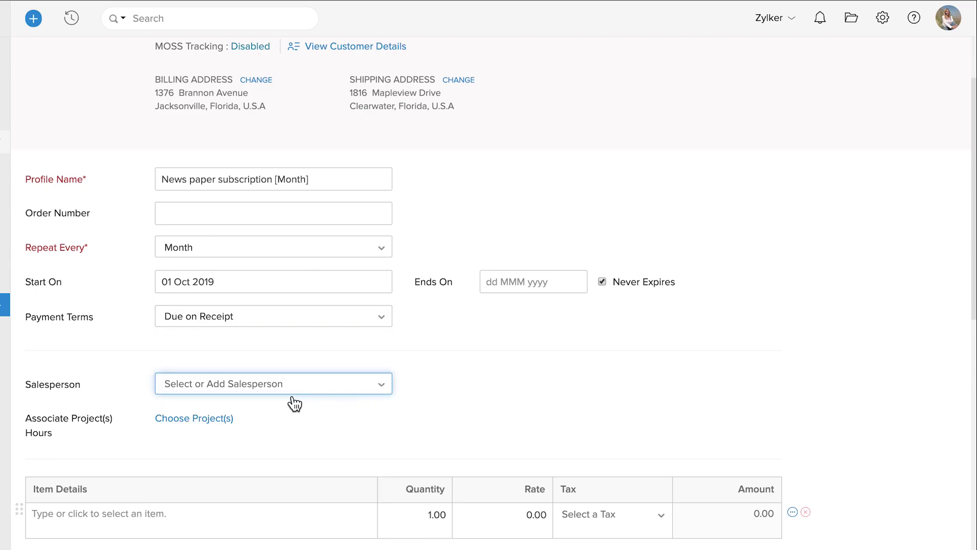
left_click(213, 421)
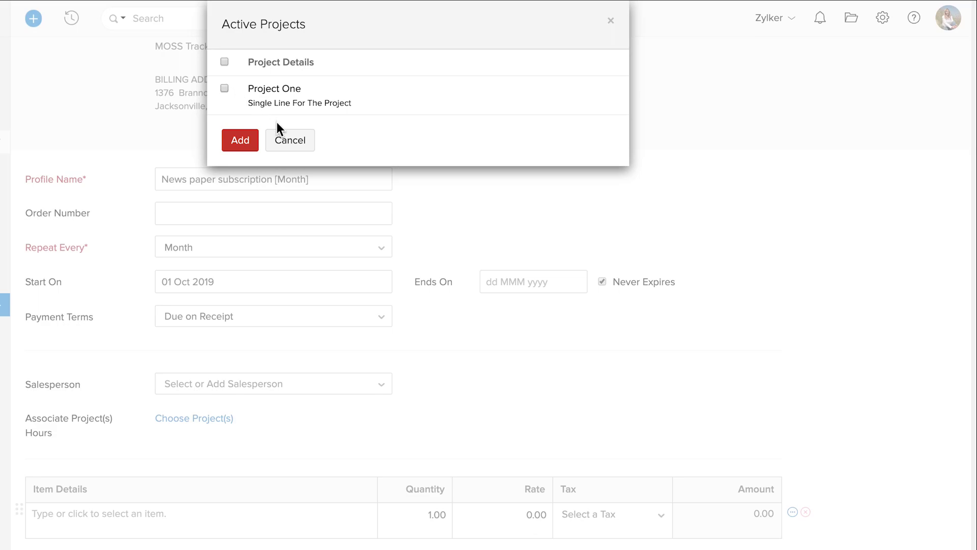
left_click(294, 141)
scroll(256, 374, "down", 2)
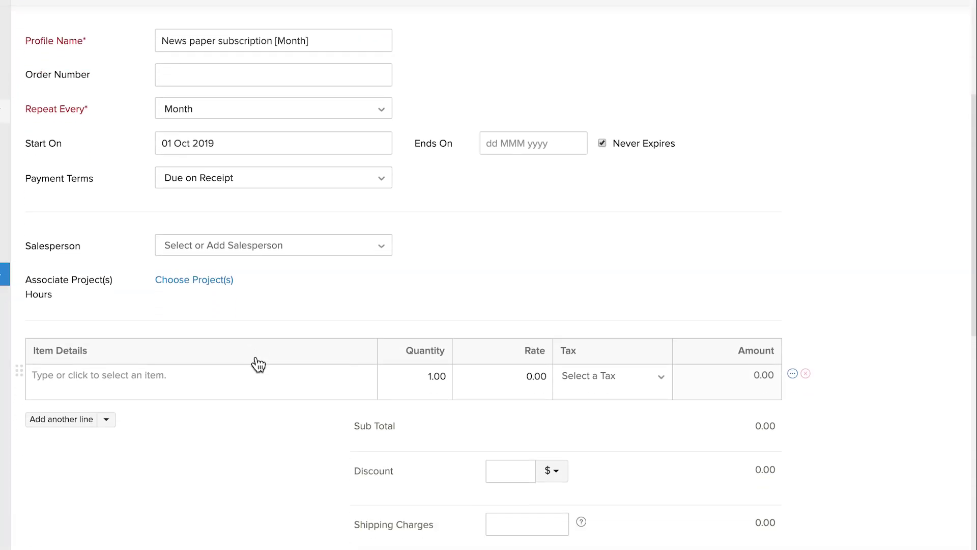
scroll(255, 344, "down", 3)
Step: Add the $30 News paper subscription line item and move through the Discount and Shipping fields
left_click(172, 163)
type("news")
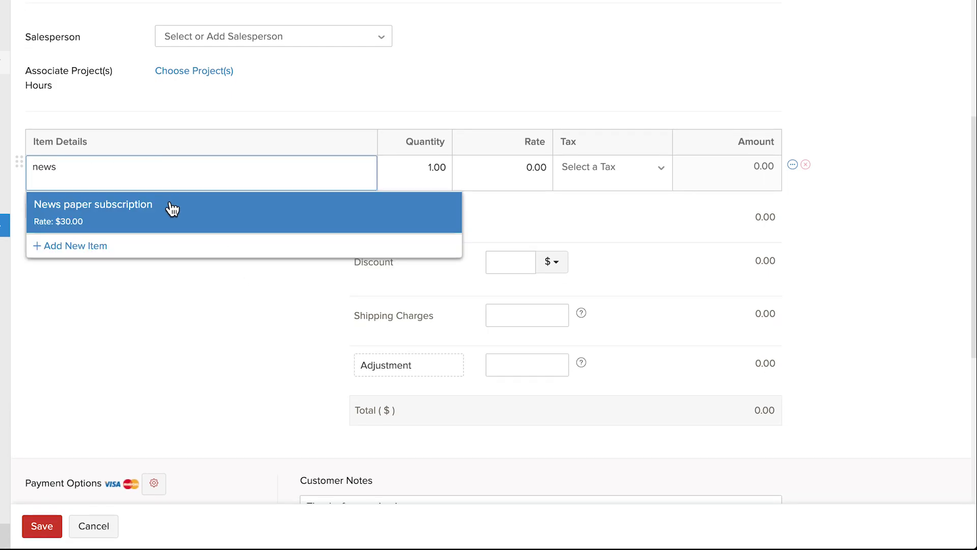
left_click(167, 208)
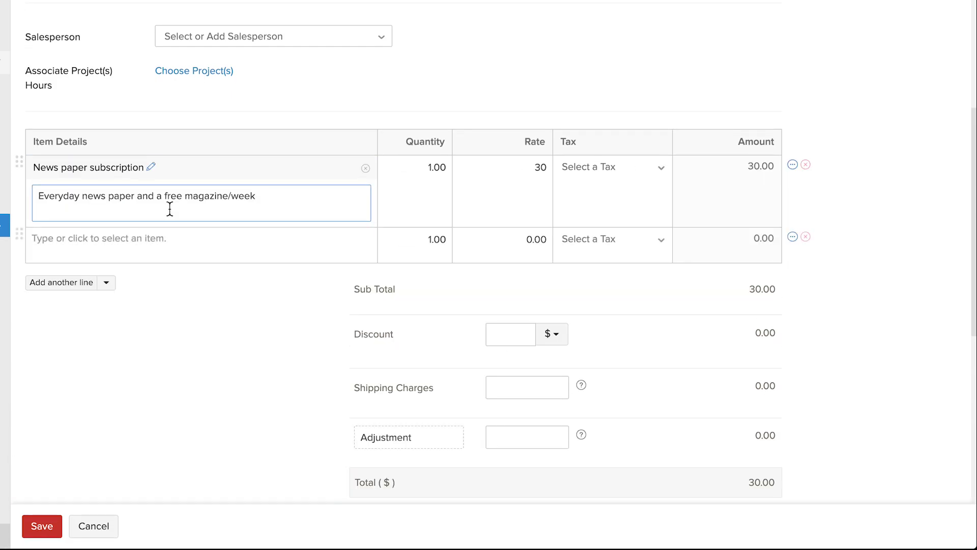
left_click(500, 333)
left_click(518, 381)
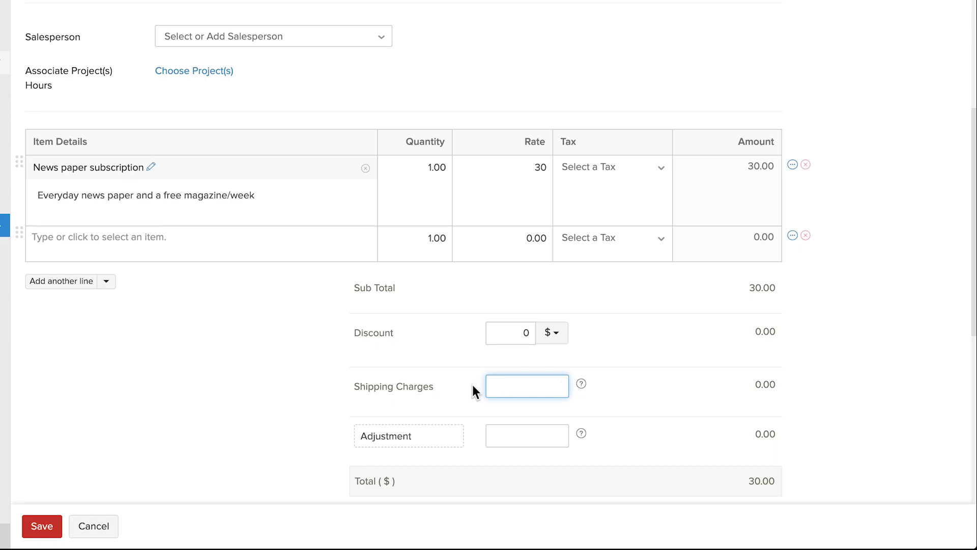
scroll(323, 398, "down", 5)
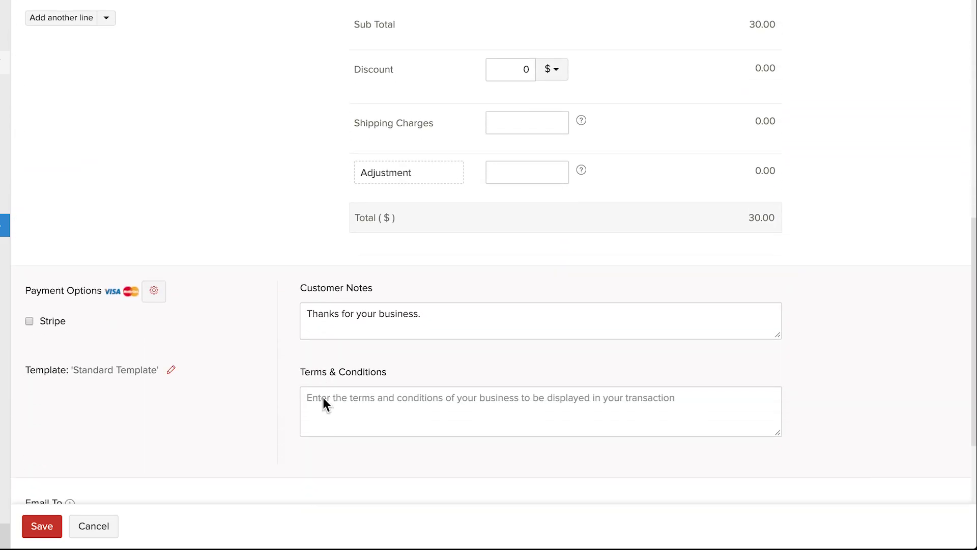
scroll(323, 398, "down", 2)
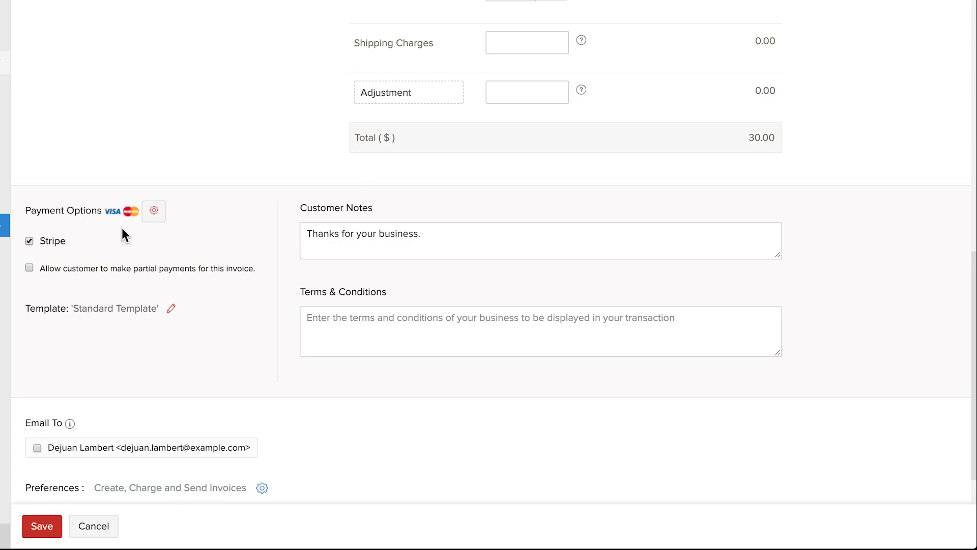
scroll(243, 336, "down", 2)
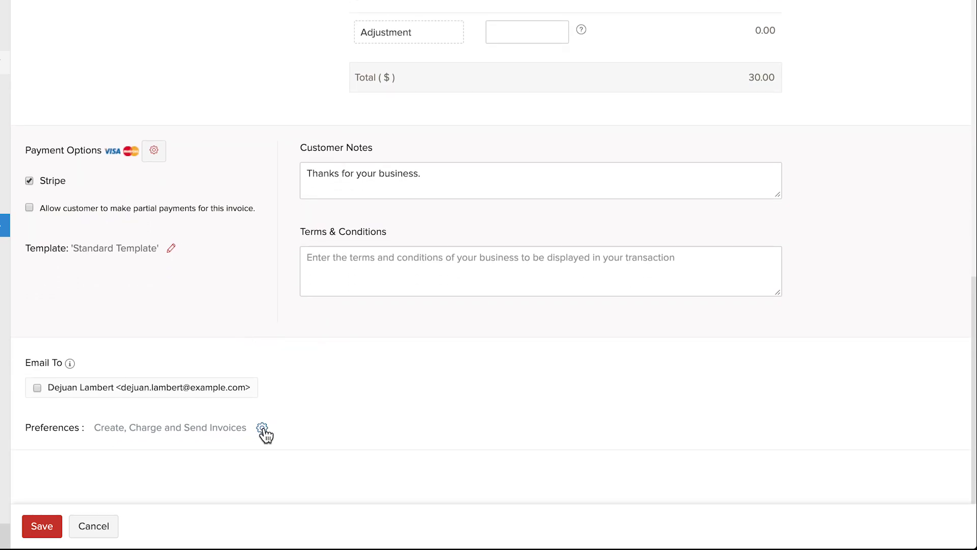
Step: Review the Recurring Invoices charging preferences dialog and close it without changes
left_click(263, 429)
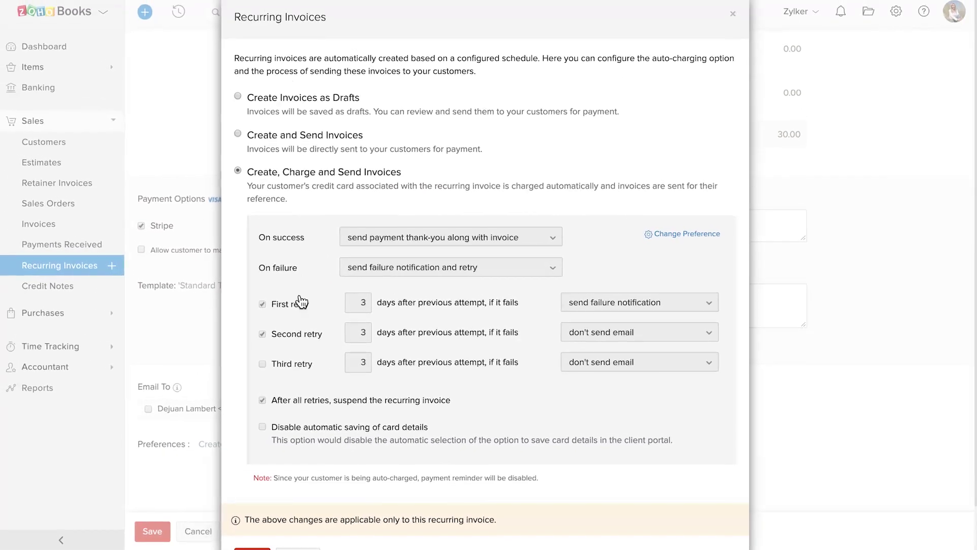
scroll(314, 243, "down", 2)
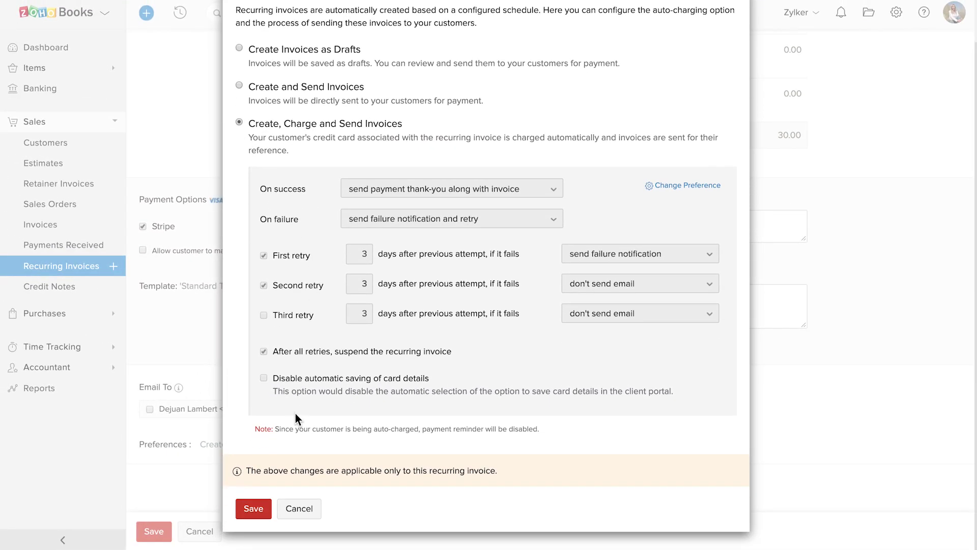
left_click(299, 508)
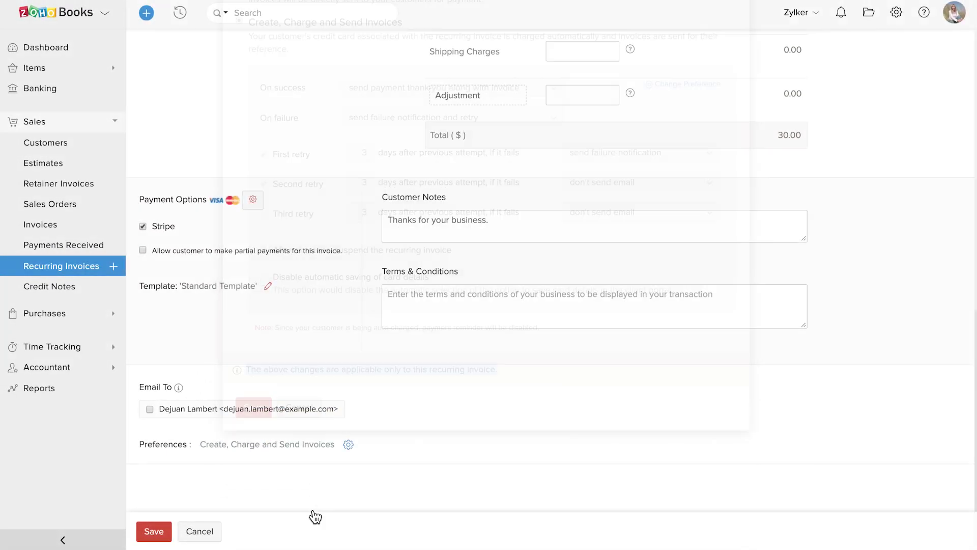
Step: Save the profile, then preview its Next Invoice and check its Recent Activities
left_click(162, 538)
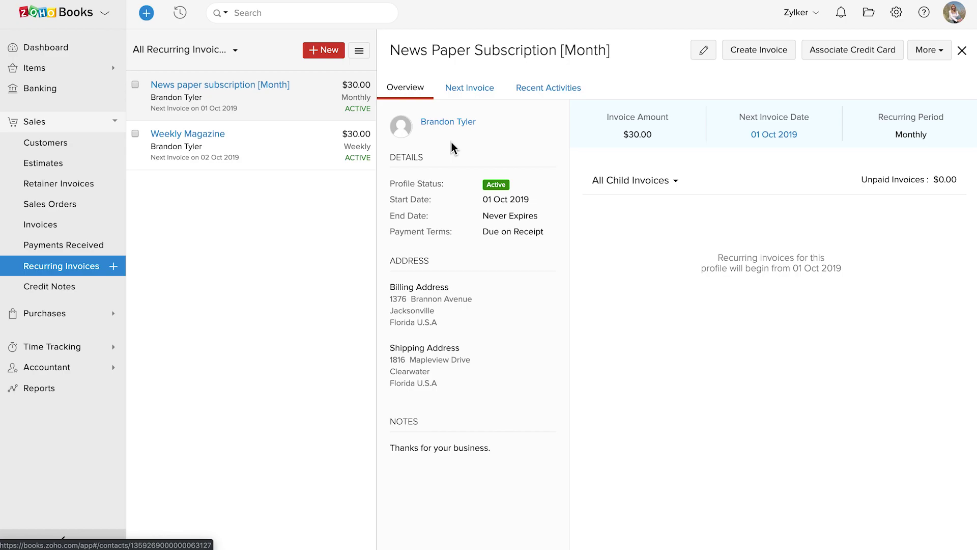
left_click(471, 88)
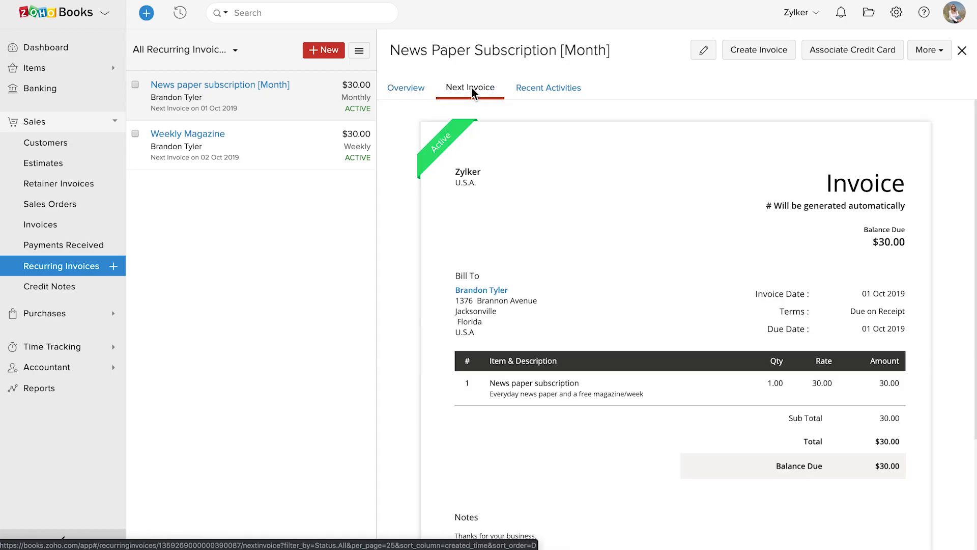
scroll(562, 267, "down", 2)
scroll(562, 267, "down", 2)
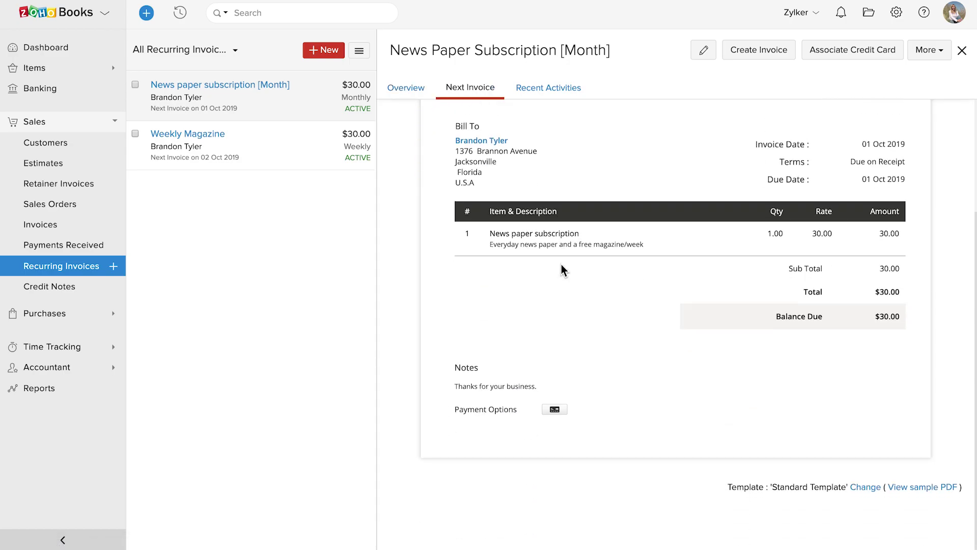
scroll(561, 267, "up", 4)
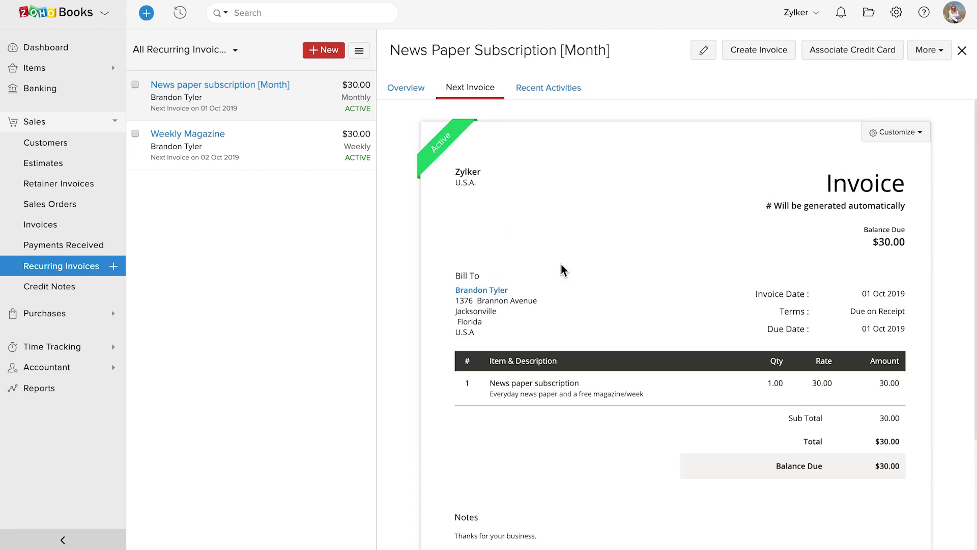
left_click(547, 87)
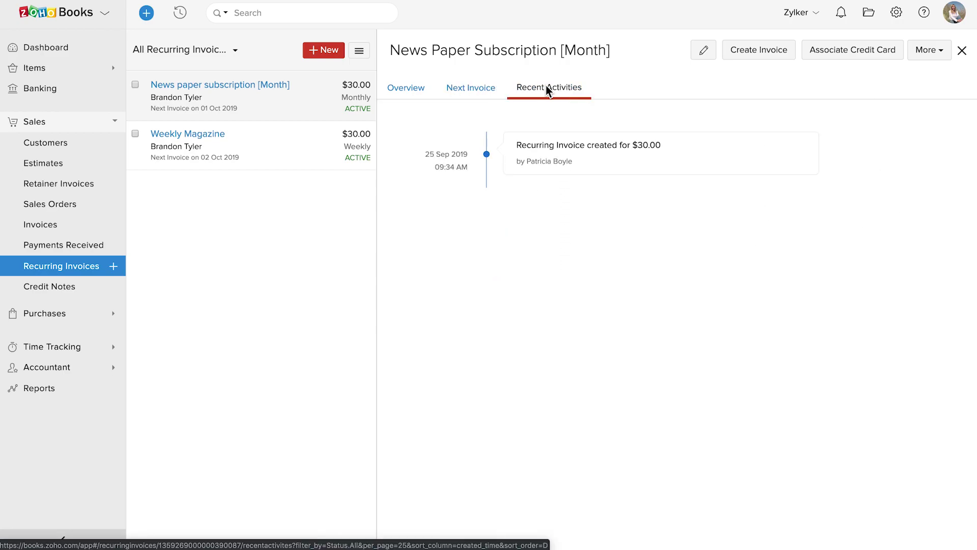
Step: Return to the profile's Overview, then open and dismiss the More actions menu
left_click(410, 87)
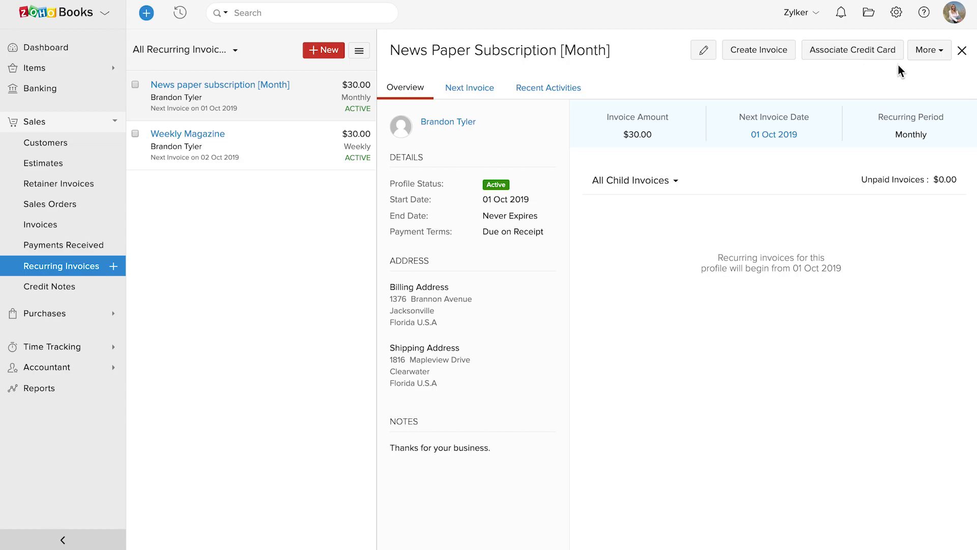
left_click(921, 56)
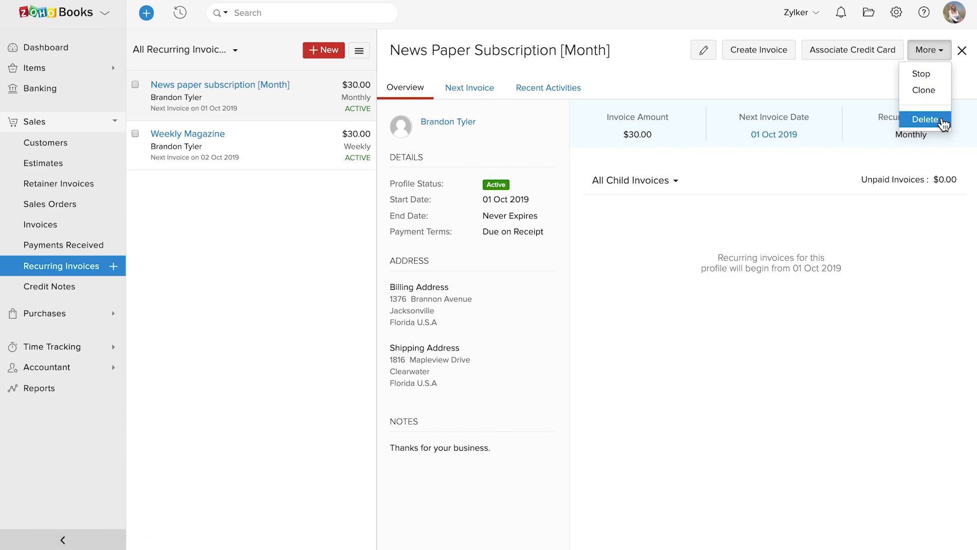
left_click(909, 219)
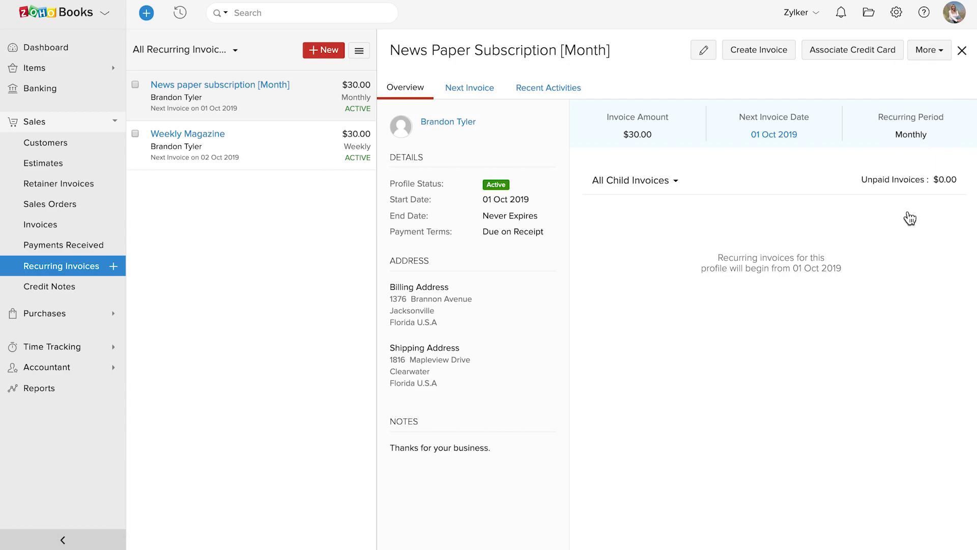